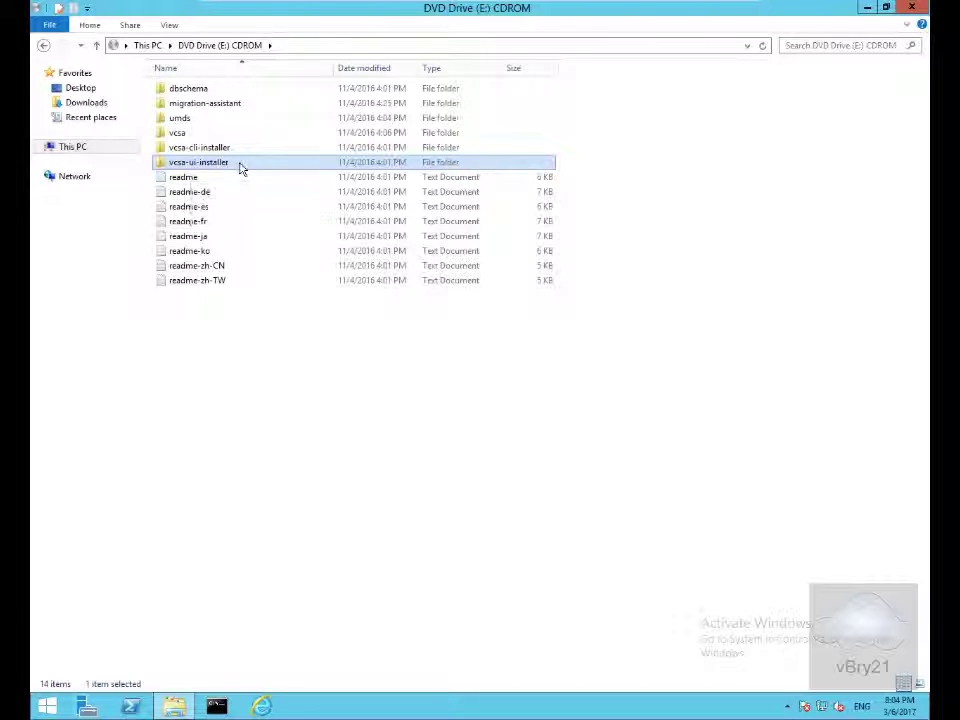
Step: Run the installer application from the win32 folder inside vcsa-ui-installer on the DVD drive
{"action": "double_click", "coordinate": [240, 165]}
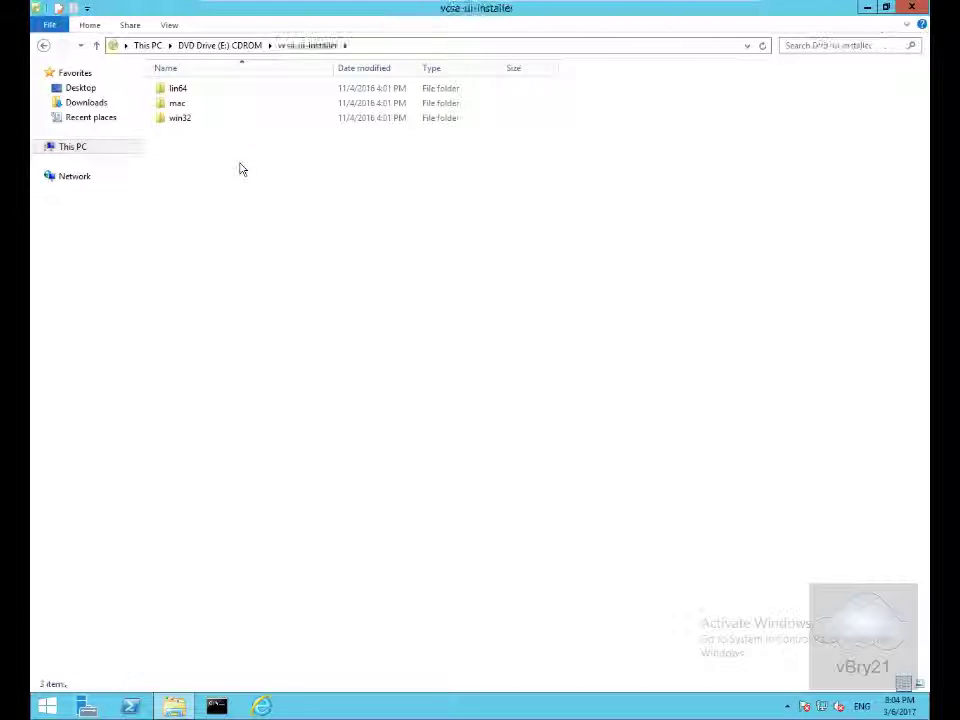
{"action": "left_click", "coordinate": [183, 121]}
{"action": "key", "text": "Return"}
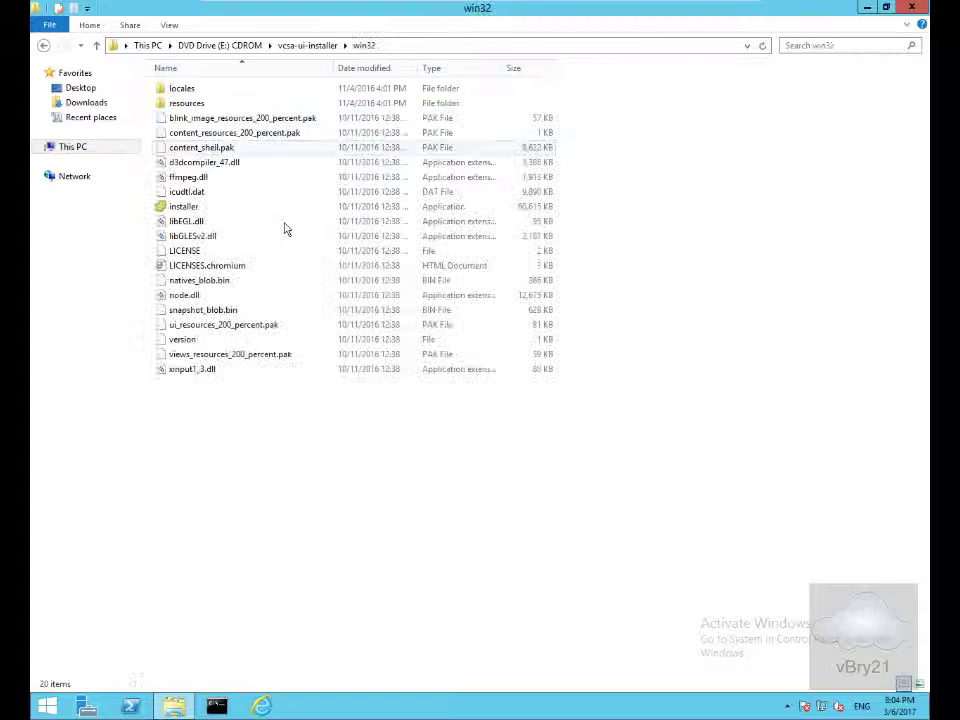
{"action": "double_click", "coordinate": [191, 209]}
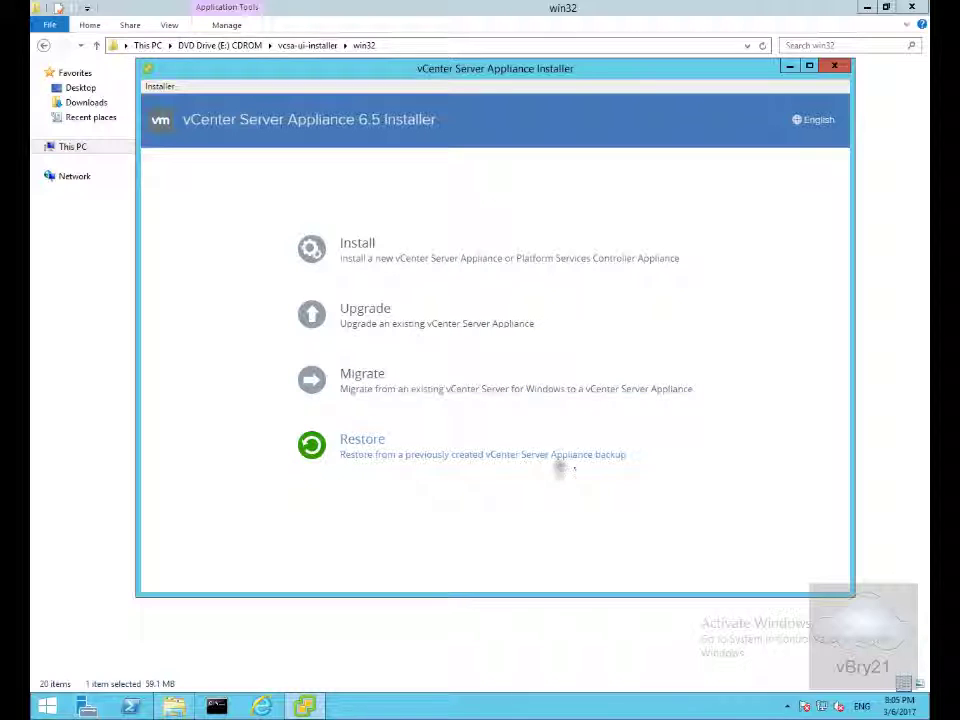
Step: Start a new vCenter Server Appliance install and accept the end user license agreement
{"action": "left_click", "coordinate": [367, 248]}
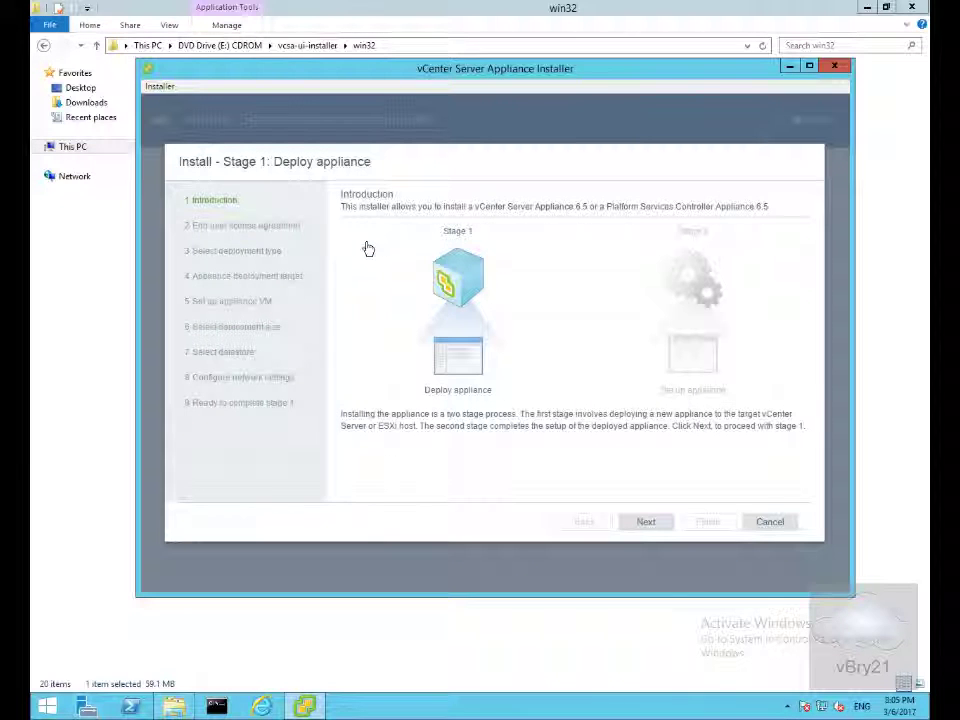
{"action": "left_click", "coordinate": [647, 522]}
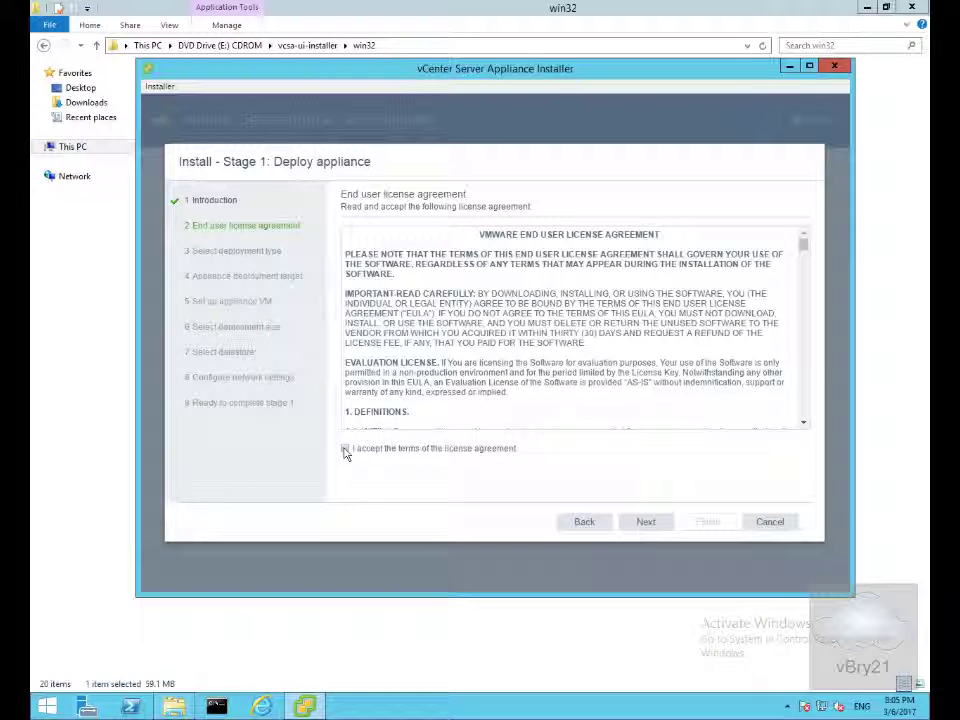
{"action": "left_click", "coordinate": [345, 450]}
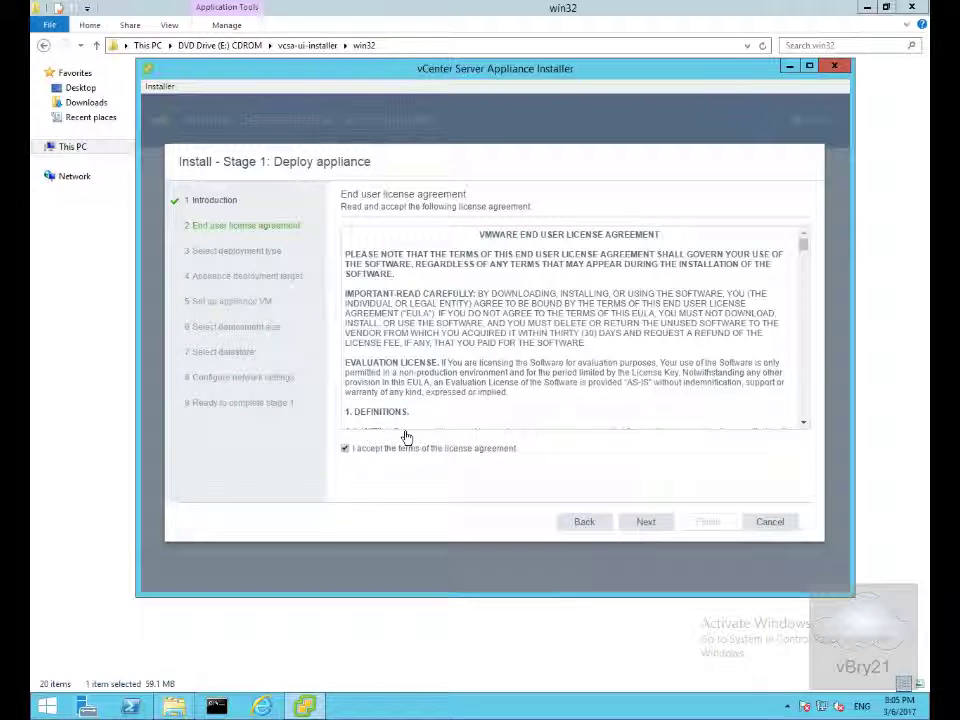
{"action": "left_click", "coordinate": [646, 522]}
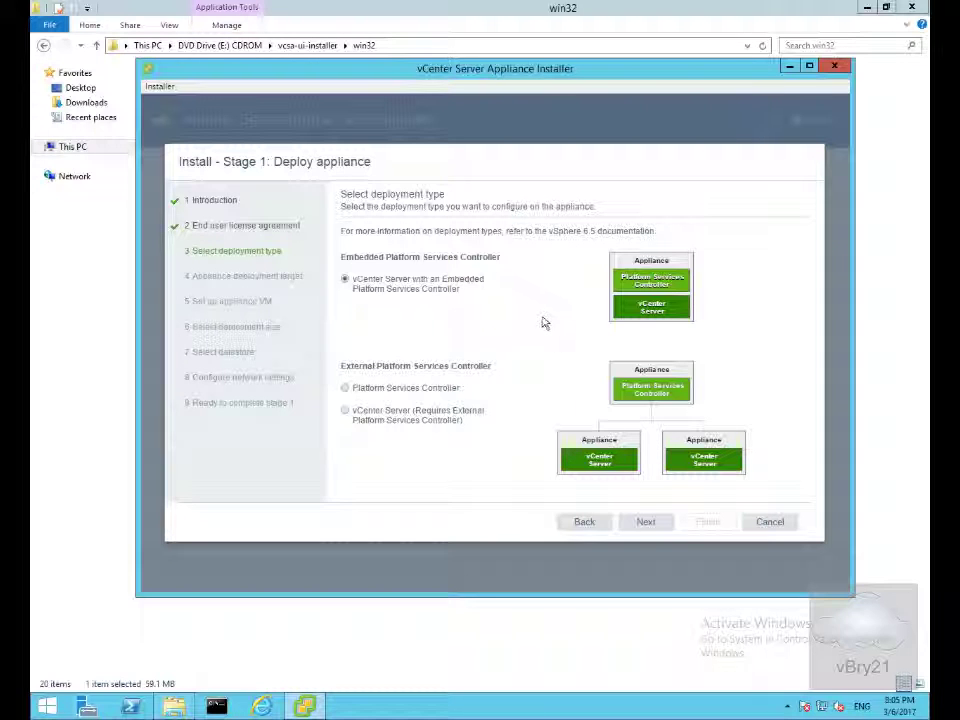
Step: Keep the embedded Platform Services Controller and target sa-esxi-01.vclass.local on port 443 as root with its password, accepting the certificate
{"action": "left_click", "coordinate": [647, 522]}
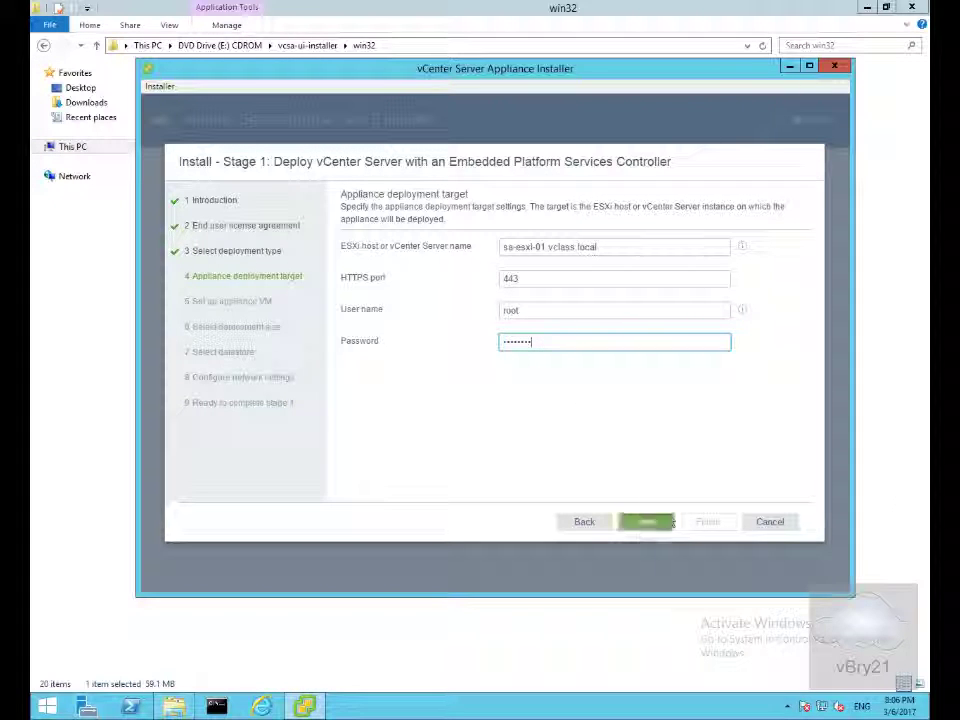
{"action": "left_click", "coordinate": [646, 521]}
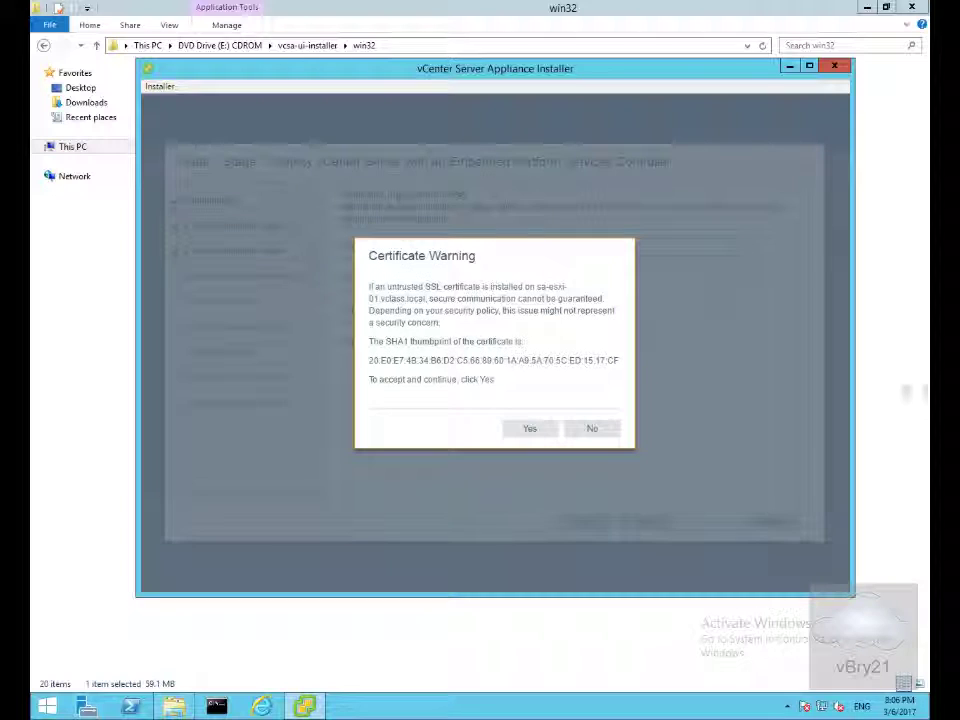
{"action": "left_click", "coordinate": [531, 428]}
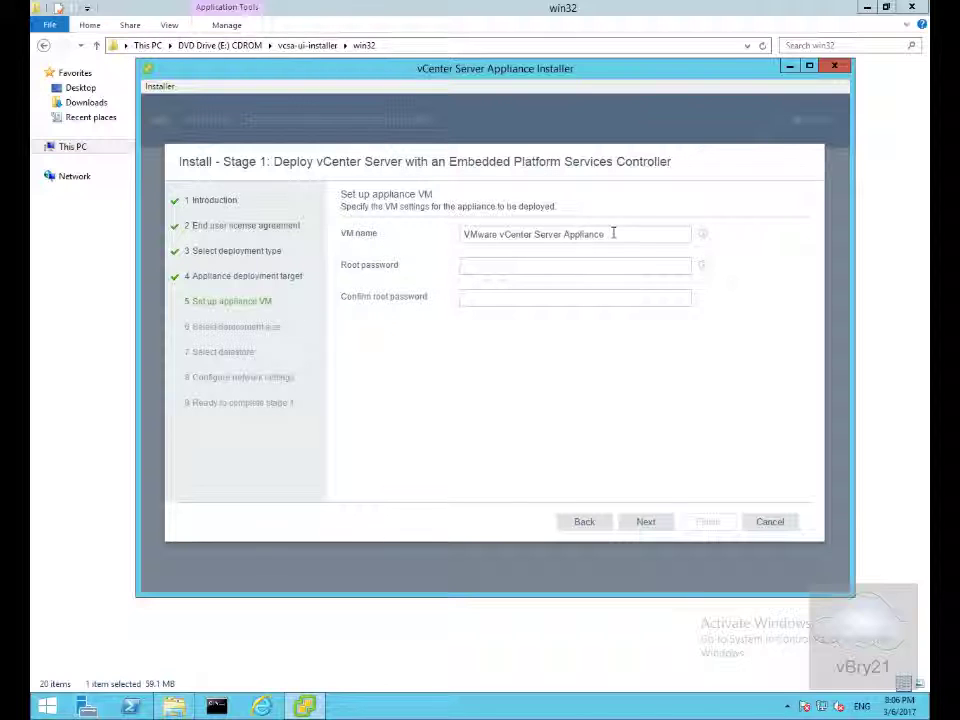
Step: Name the appliance VM 172.20.10.194, enter and confirm its root password, and keep the Tiny deployment size with Default storage
{"action": "left_click_drag", "start_coordinate": [613, 233], "coordinate": [460, 233]}
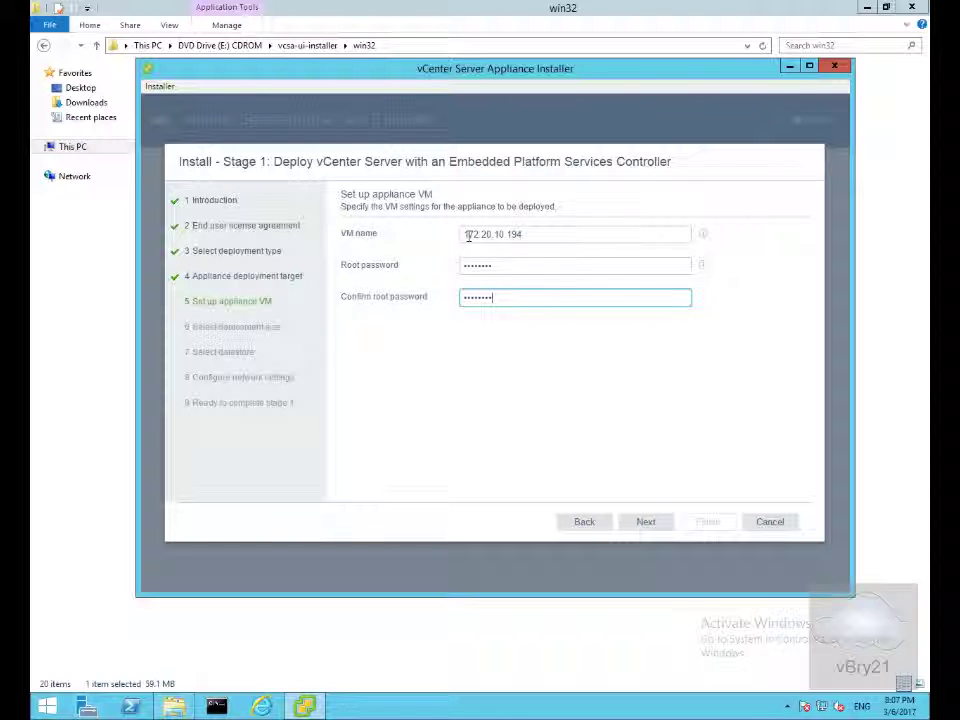
{"action": "left_click", "coordinate": [645, 521]}
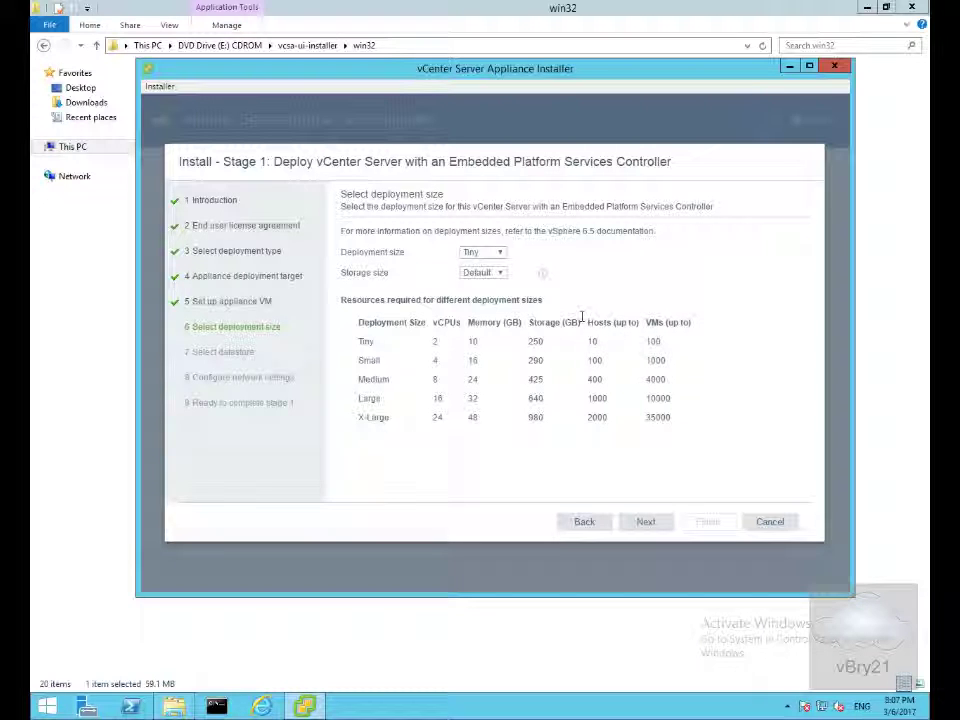
{"action": "left_click", "coordinate": [645, 526]}
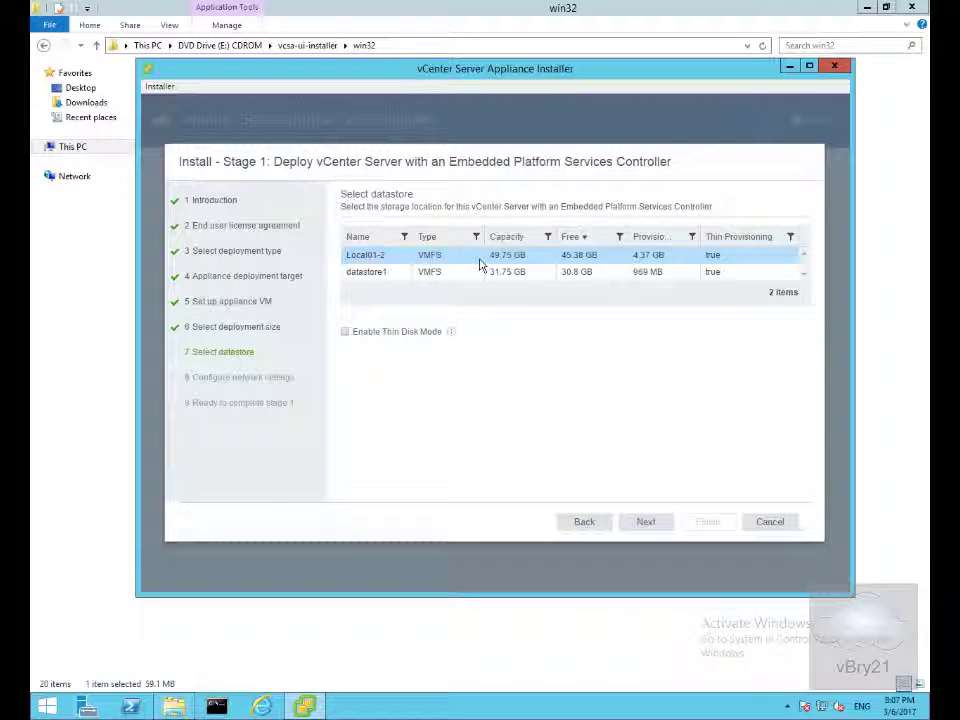
Step: Use the Local01-2 datastore with Thin Disk Mode enabled
{"action": "left_click", "coordinate": [644, 522]}
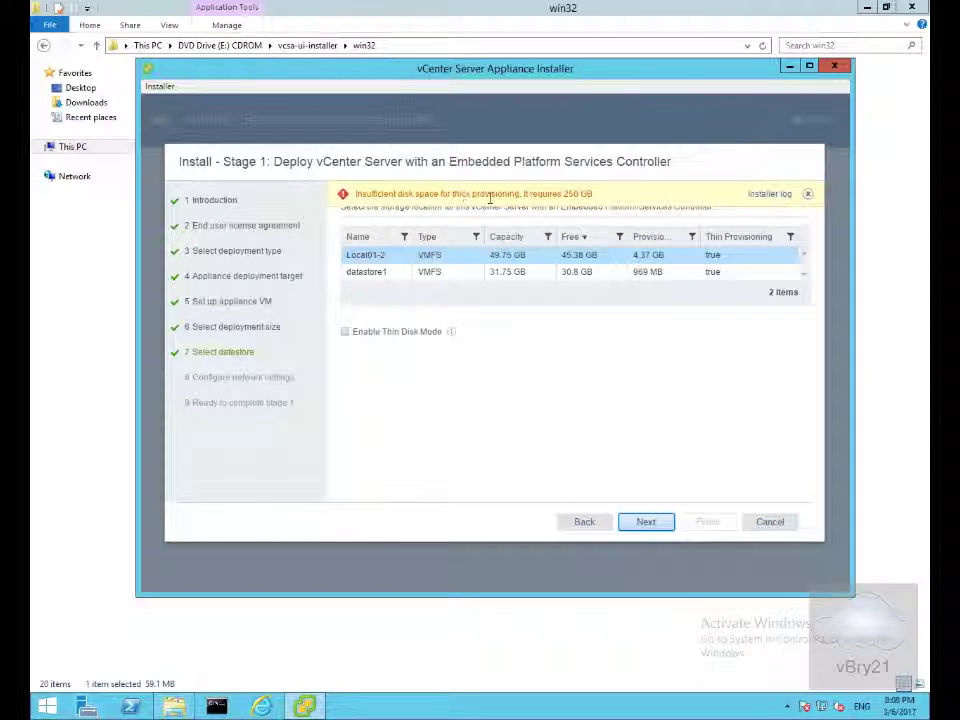
{"action": "left_click", "coordinate": [345, 332]}
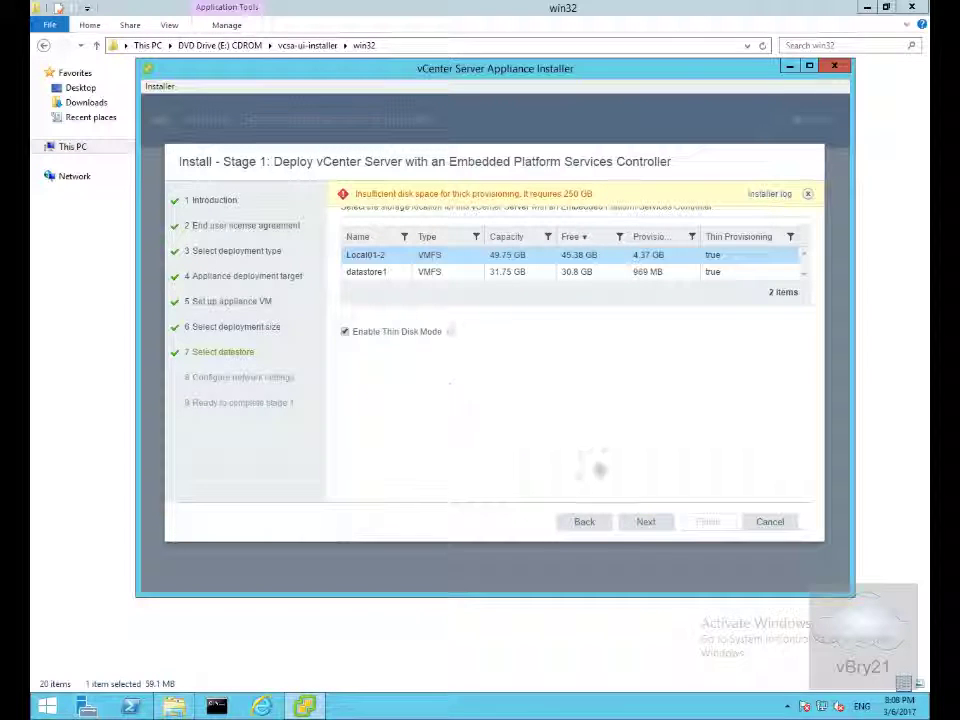
{"action": "left_click", "coordinate": [632, 522]}
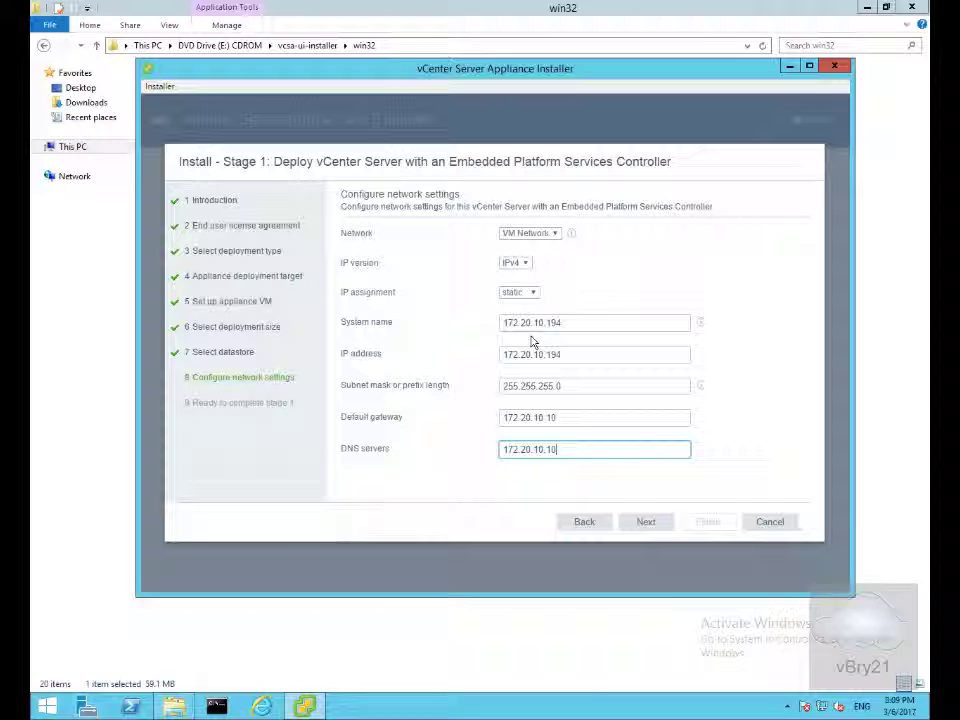
Step: Set static IPv4 with system name and address 172.20.10.194, mask 255.255.255.0, gateway and DNS 172.20.10.10, and start the stage 1 deployment
{"action": "left_click", "coordinate": [646, 532]}
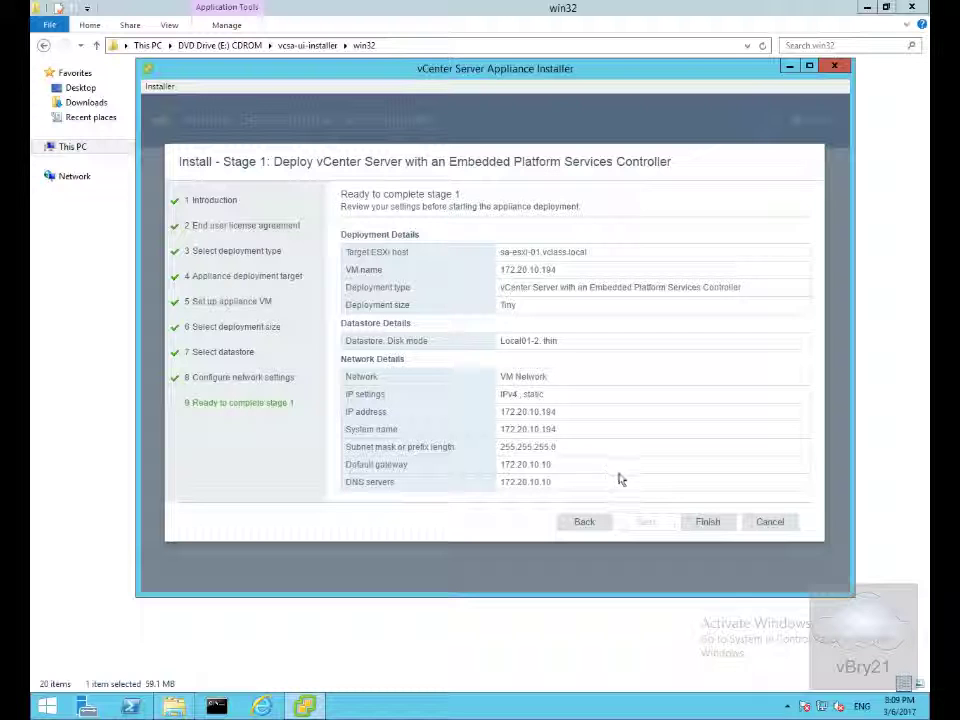
{"action": "left_click", "coordinate": [705, 522]}
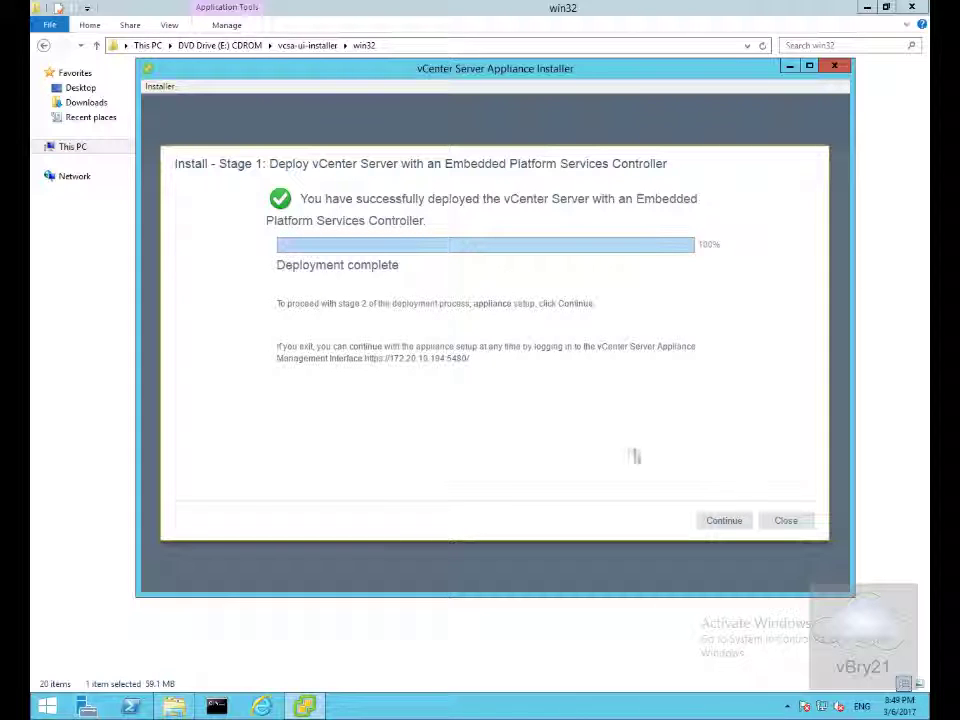
Step: Continue to stage 2 and synchronize the appliance time with NTP server 172.20.10.10, leaving SSH access disabled
{"action": "left_click", "coordinate": [714, 525]}
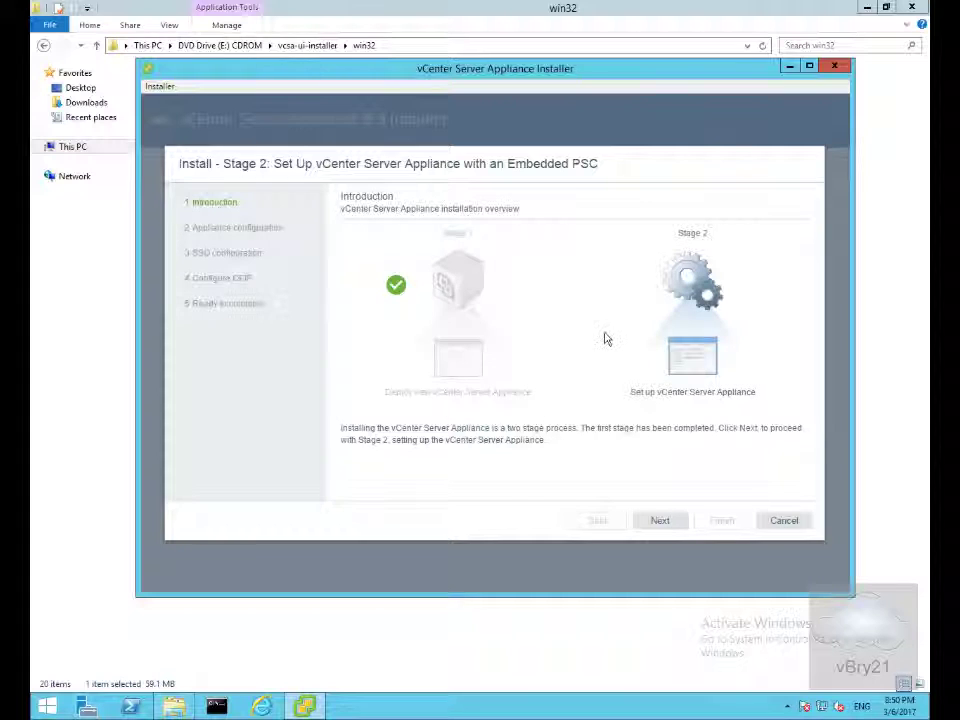
{"action": "left_click", "coordinate": [660, 520]}
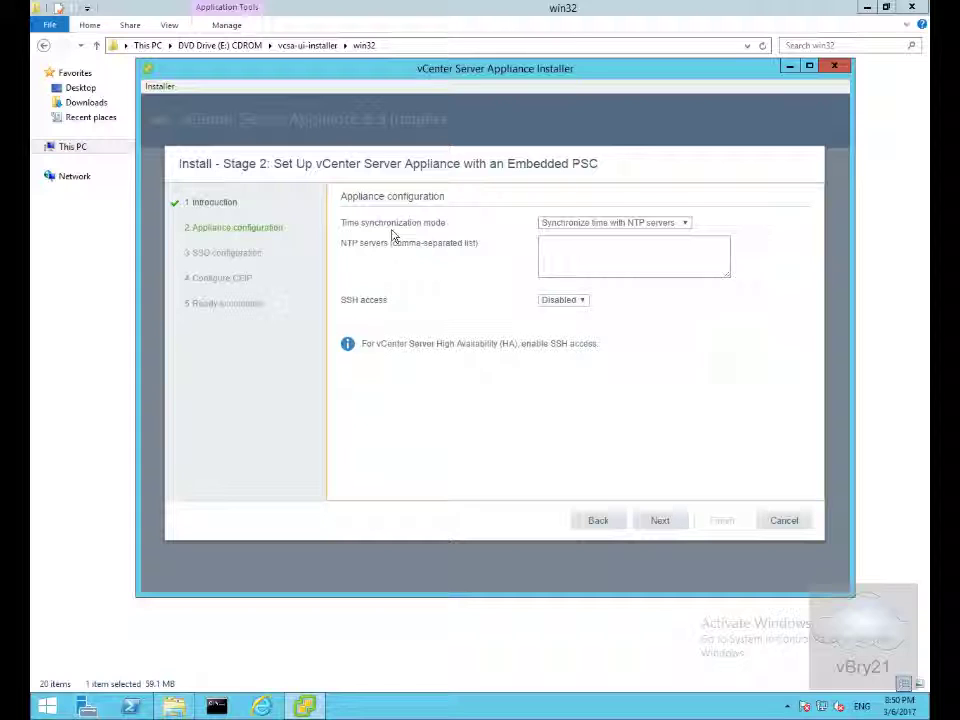
{"action": "left_click", "coordinate": [608, 243]}
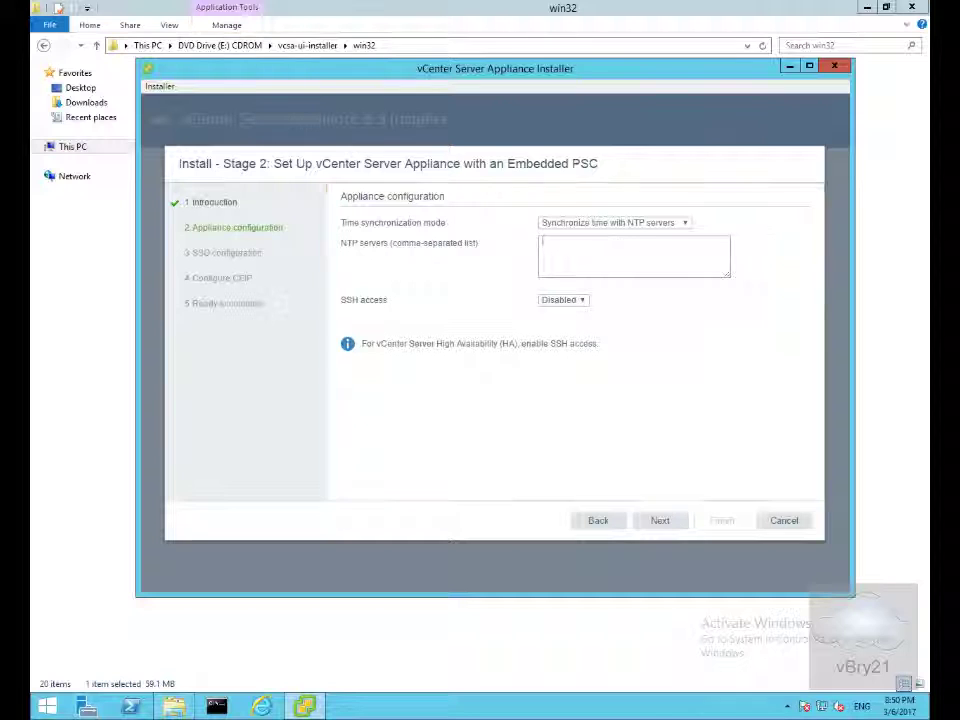
{"action": "type", "text": "172.20.10.10"}
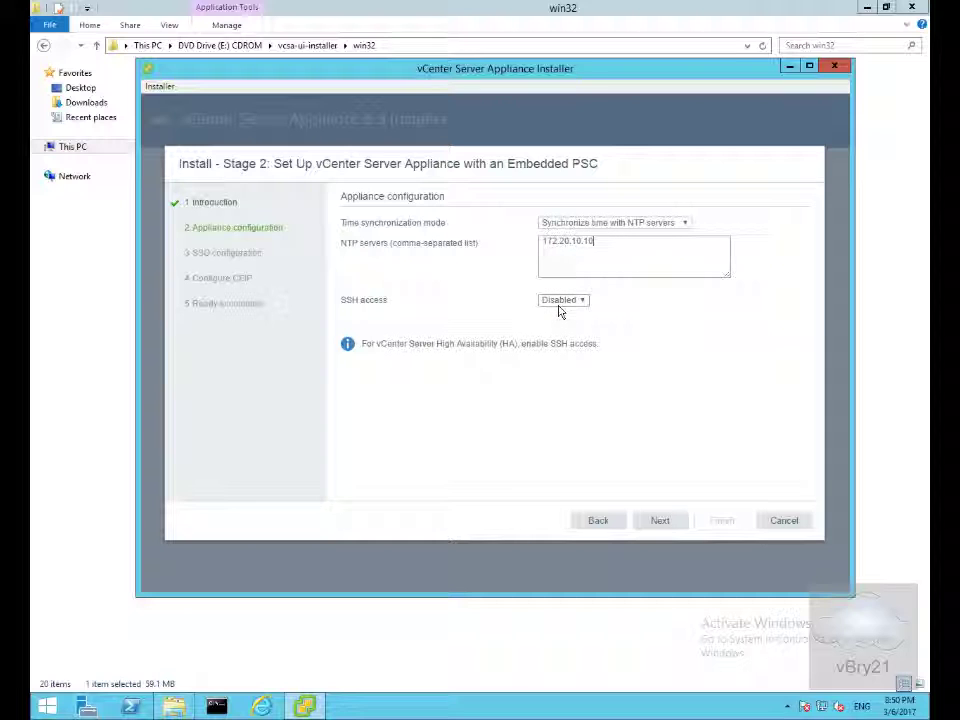
{"action": "left_click", "coordinate": [653, 521]}
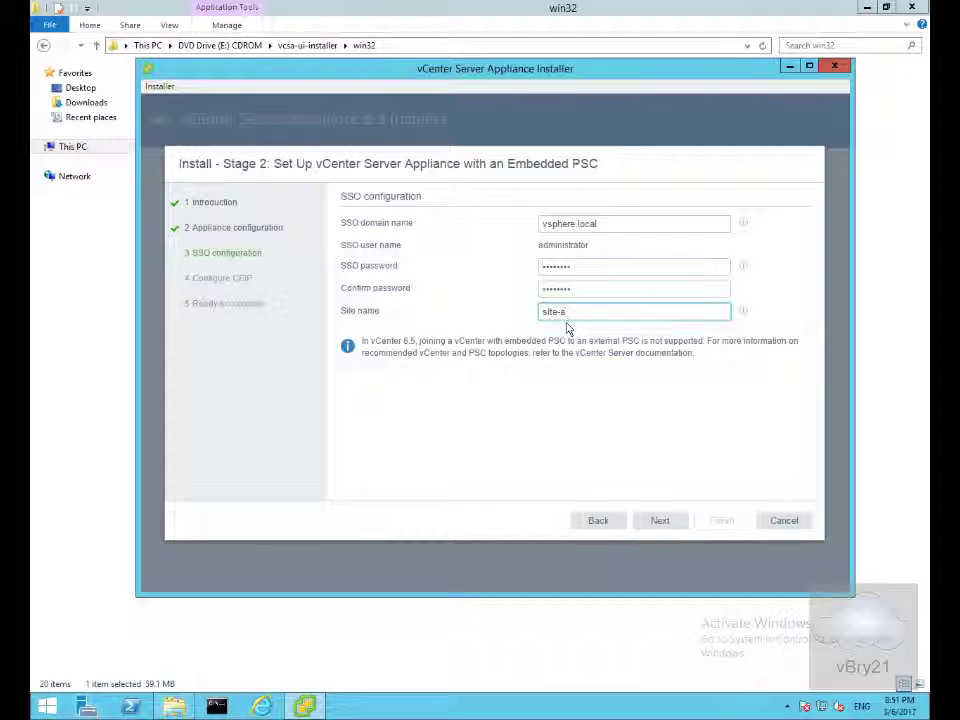
Step: Configure SSO with domain vsphere.local, the administrator password and site name site-a, and opt out of the CEIP
{"action": "left_click", "coordinate": [661, 522]}
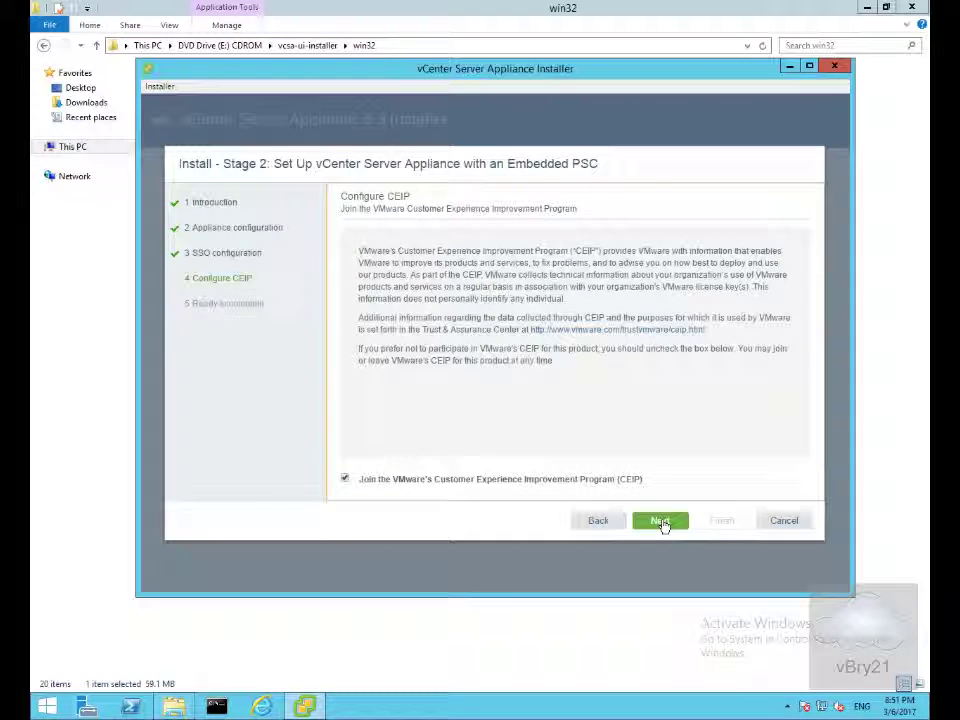
{"action": "left_click", "coordinate": [345, 479]}
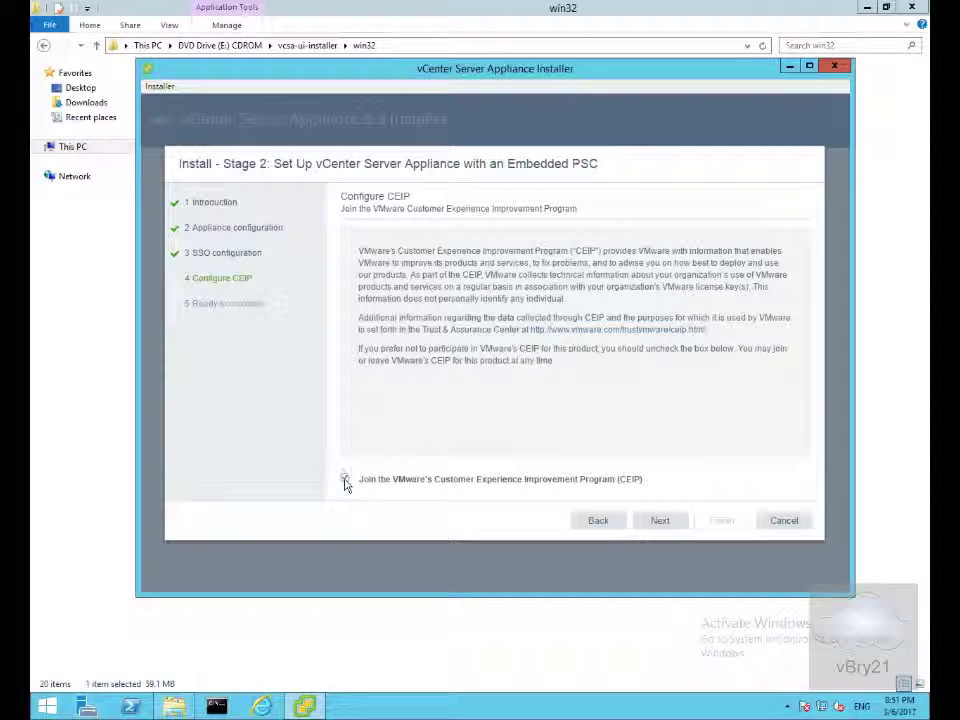
{"action": "left_click", "coordinate": [643, 522]}
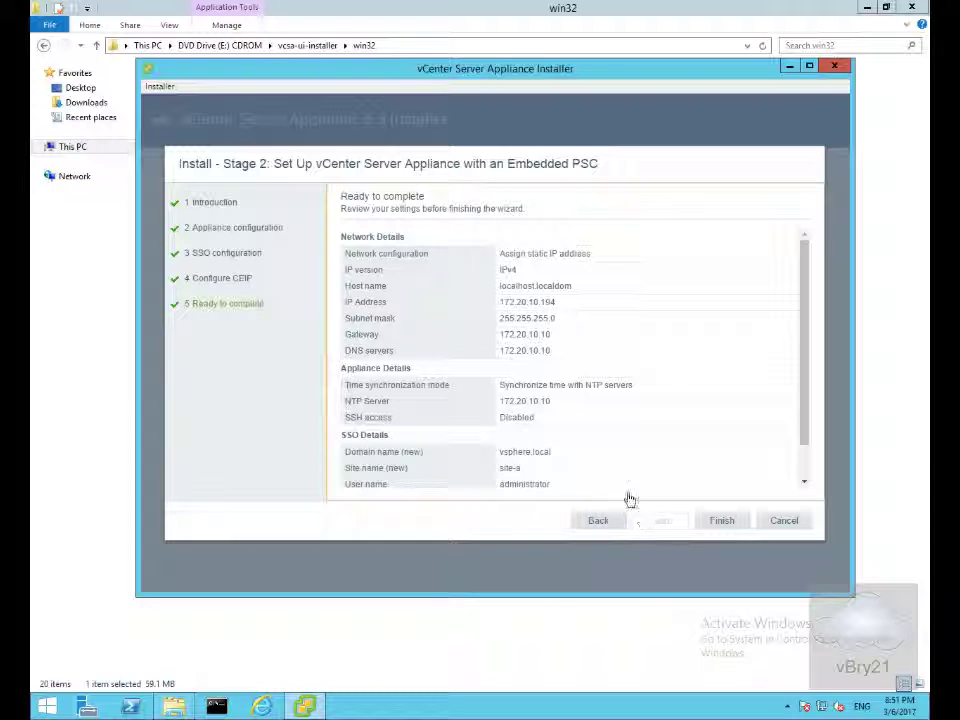
Step: Review the stage 2 settings summary, finish the wizard and confirm starting the appliance setup
{"action": "left_click_drag", "start_coordinate": [808, 336], "coordinate": [812, 413]}
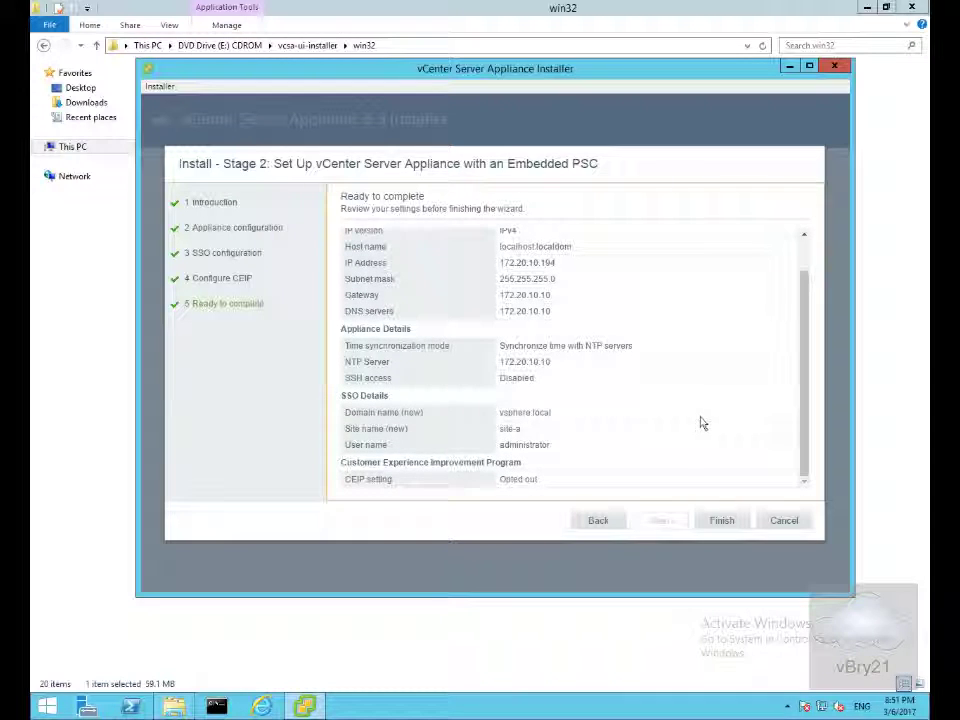
{"action": "left_click", "coordinate": [722, 521]}
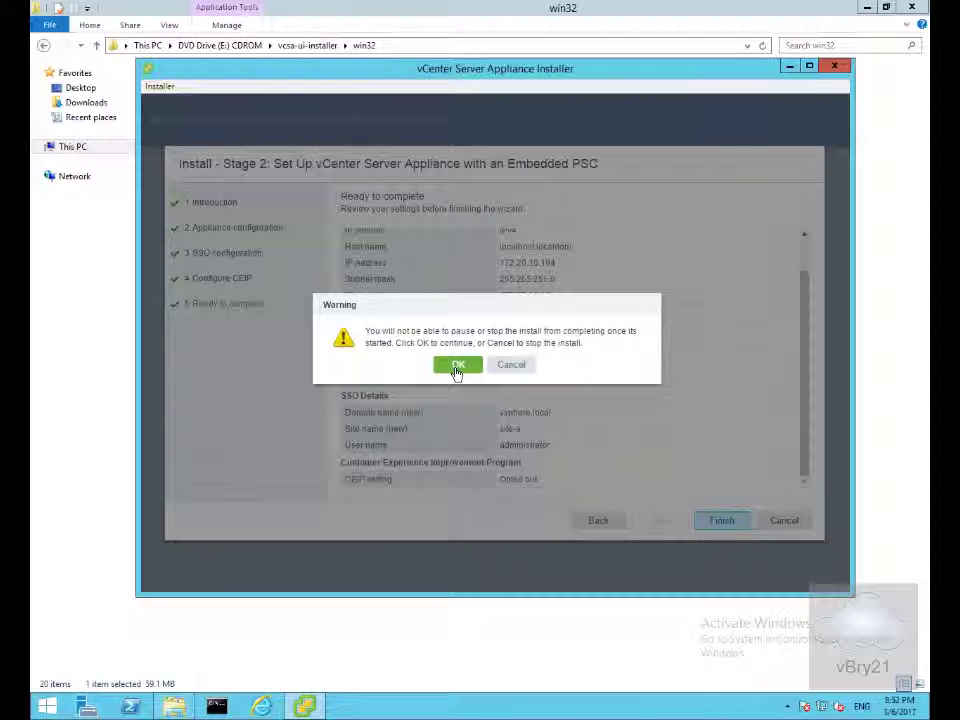
{"action": "left_click", "coordinate": [457, 367]}
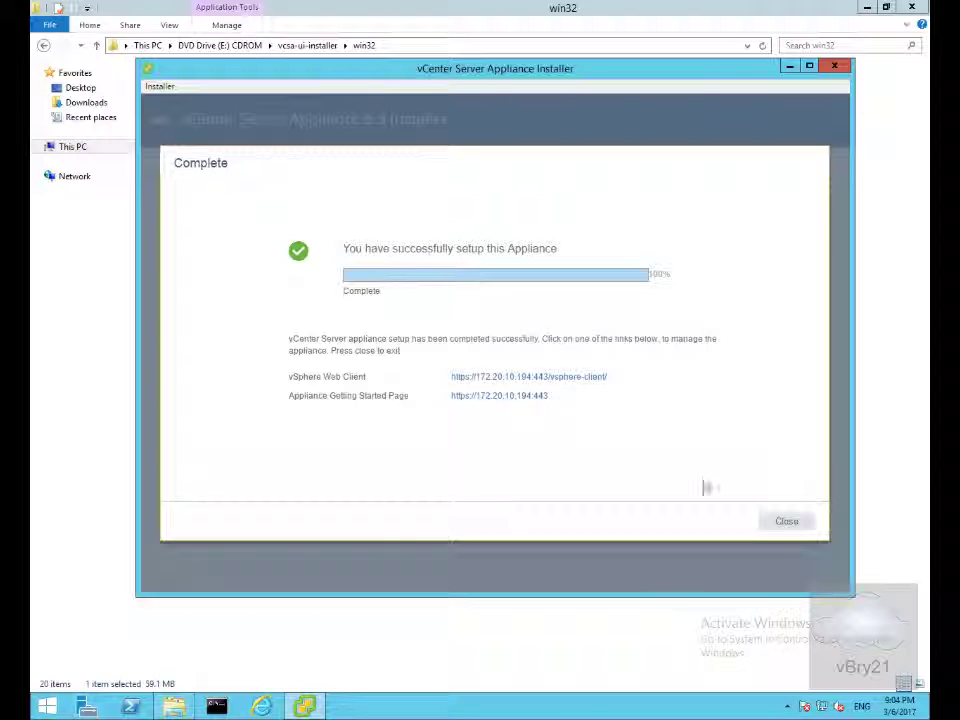
Step: Close the installer, continue past the browser's certificate warning and open the vSphere Web Client (Flash)
{"action": "left_click", "coordinate": [787, 522]}
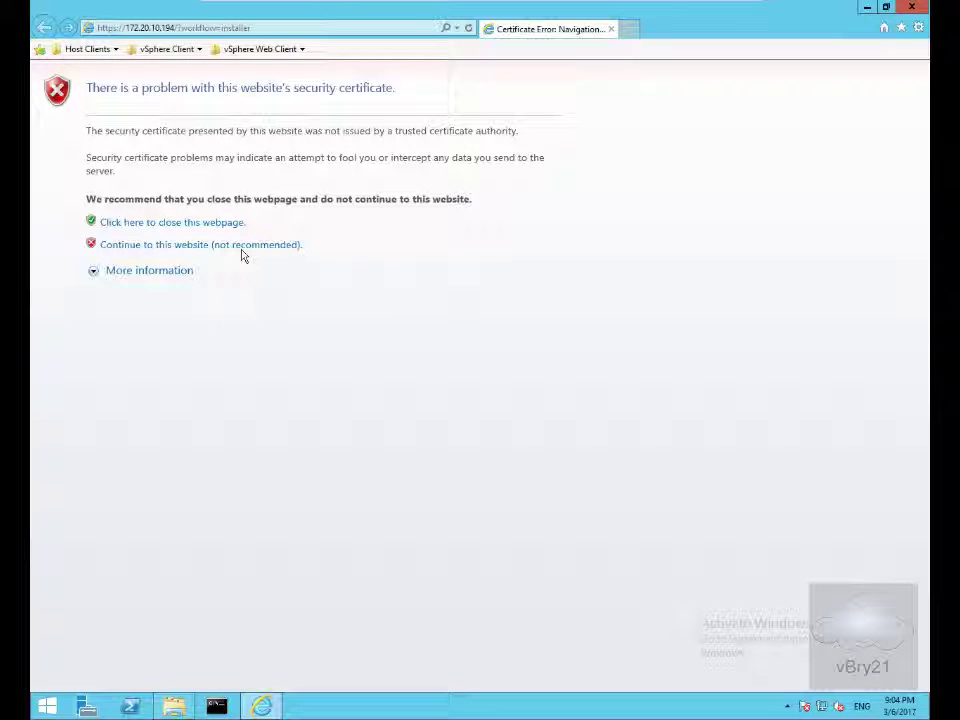
{"action": "left_click", "coordinate": [242, 250]}
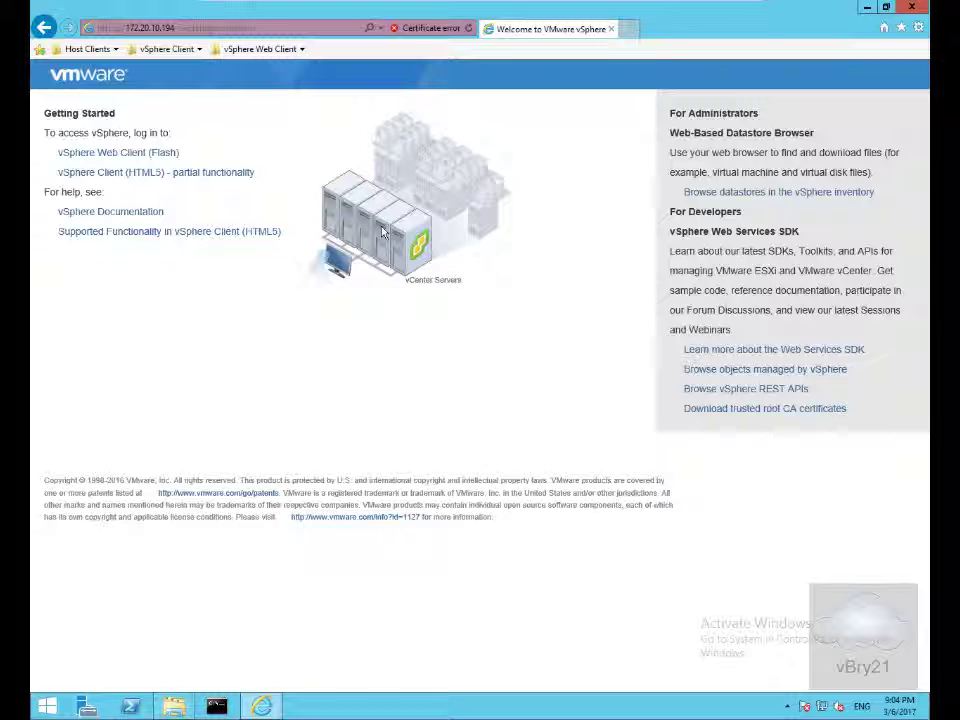
{"action": "left_click", "coordinate": [149, 156]}
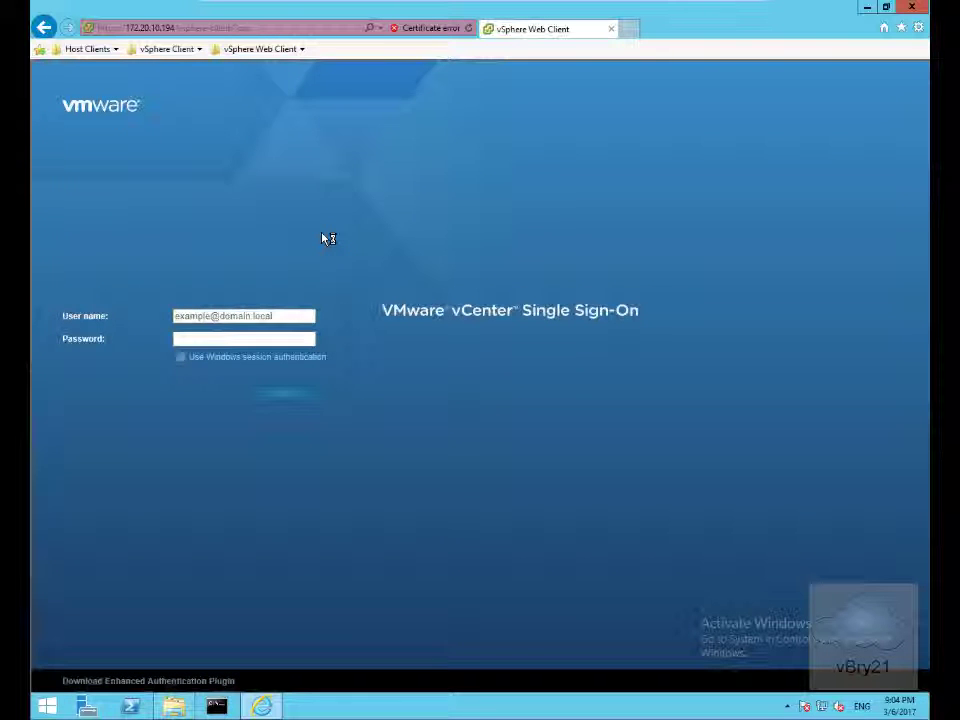
Step: Log in to the vSphere Web Client with the SSO administrator's user name and password
{"action": "left_click", "coordinate": [200, 317]}
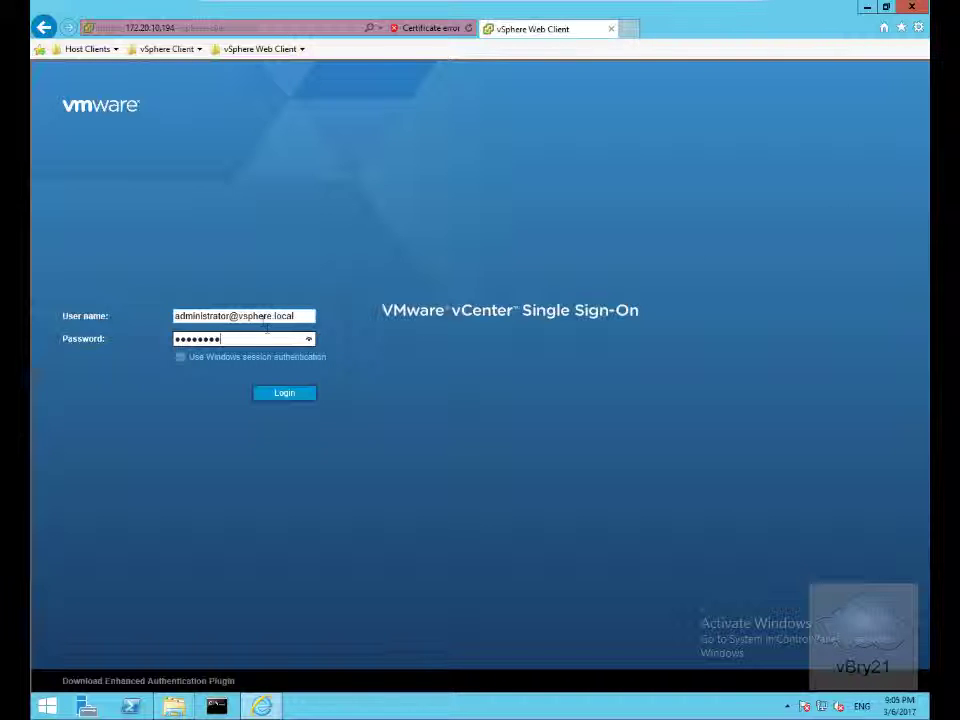
{"action": "left_click", "coordinate": [280, 393]}
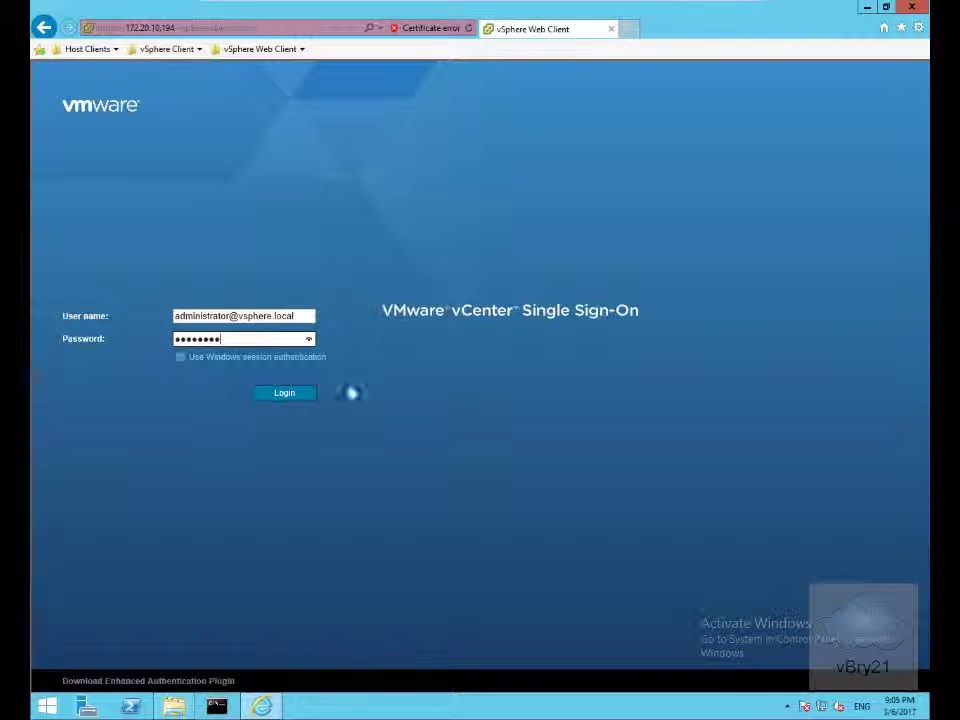
{"action": "key", "text": "Return"}
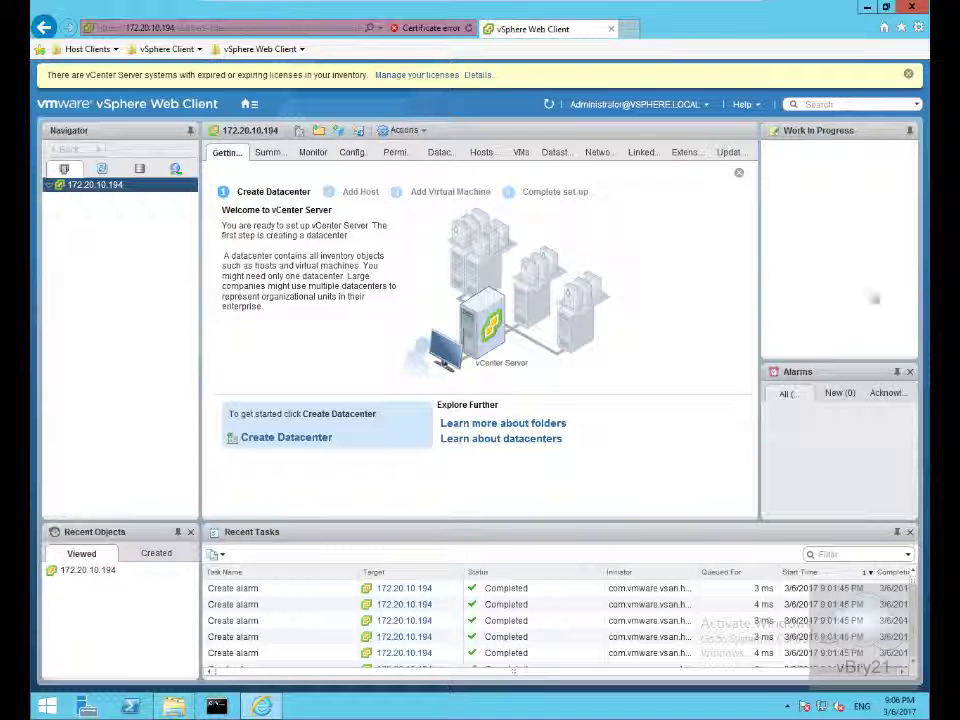
Step: Create a new datacenter named Training under the vCenter Server 172.20.10.194
{"action": "right_click", "coordinate": [89, 193]}
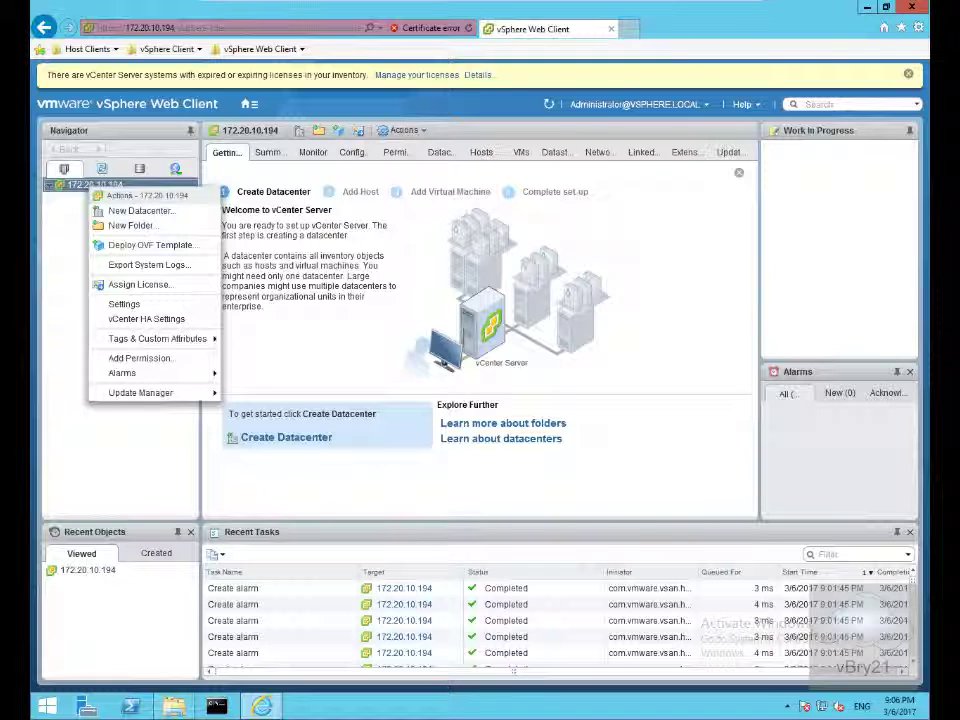
{"action": "left_click", "coordinate": [120, 212]}
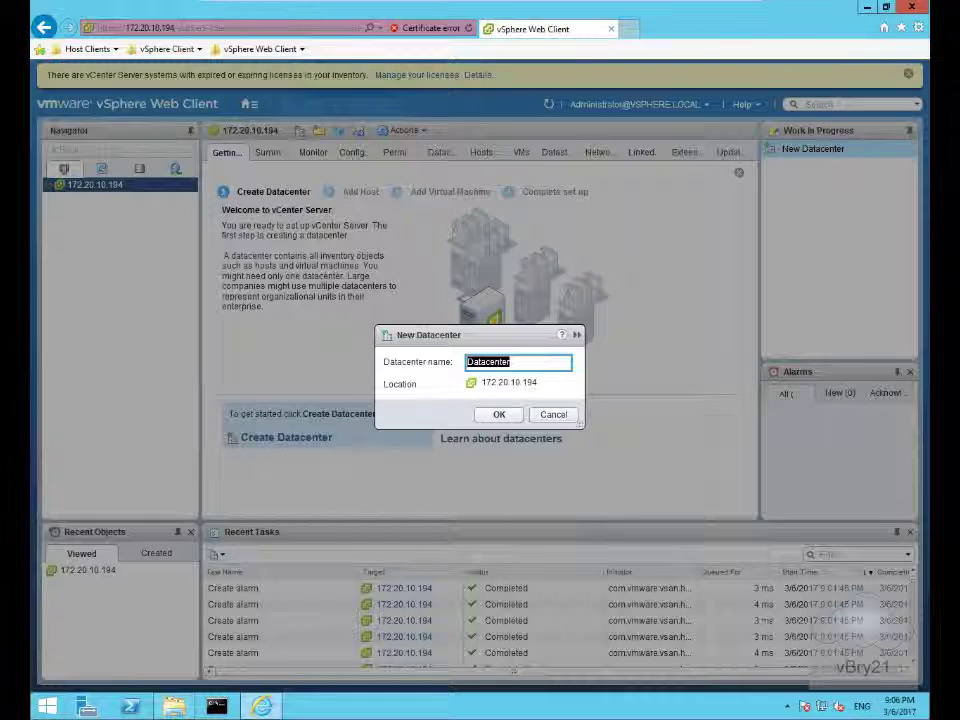
{"action": "type", "text": "Trail"}
{"action": "type", "text": "ing"}
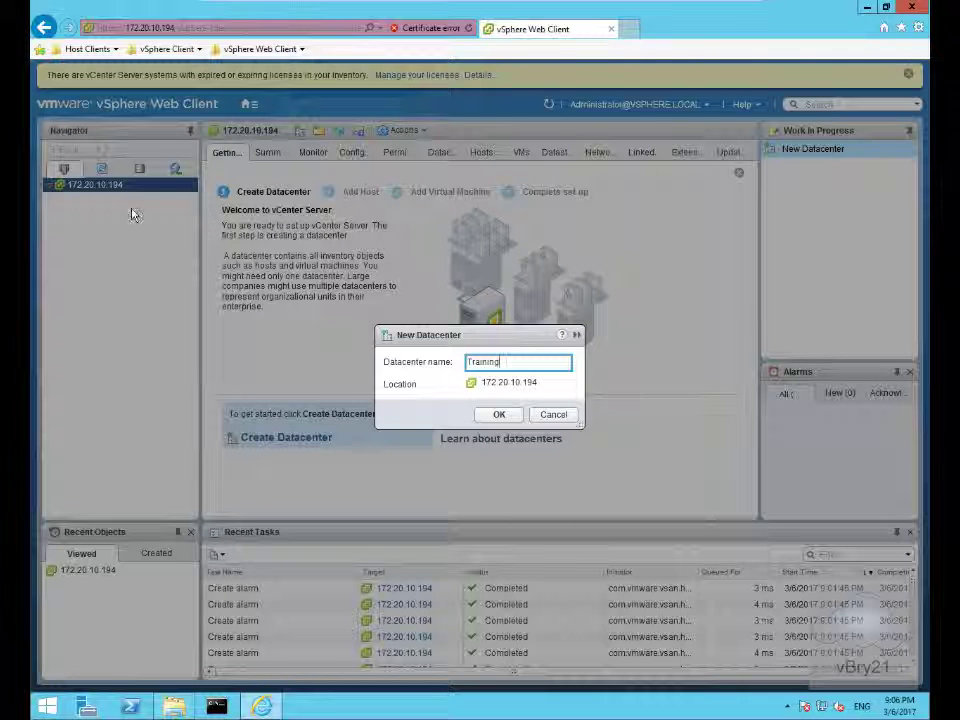
{"action": "left_click", "coordinate": [499, 416]}
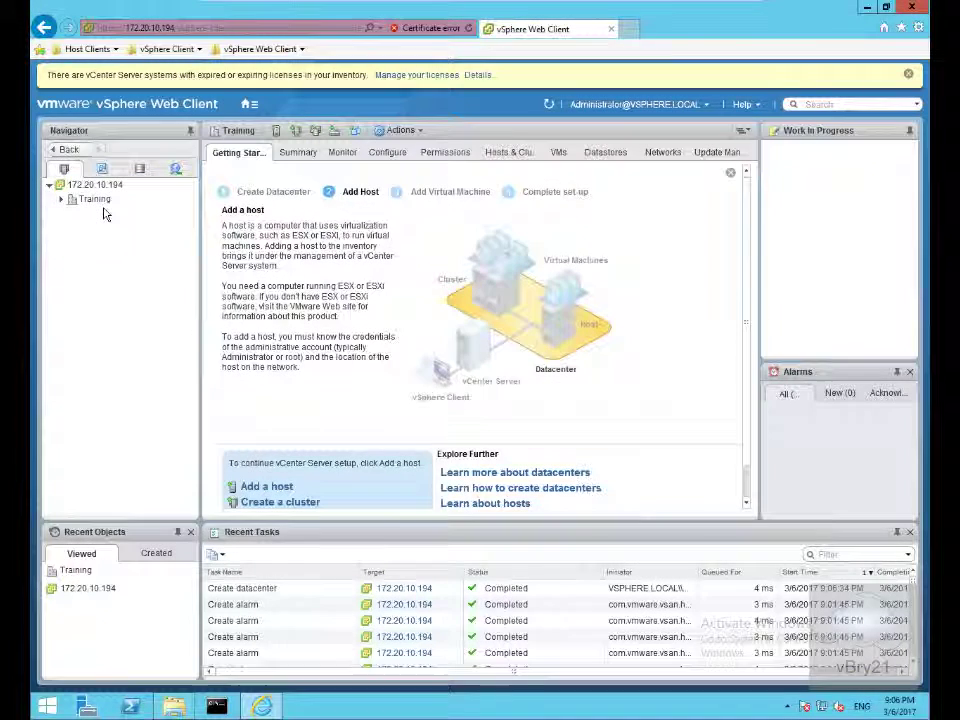
Step: Open the Add Host wizard for the Training datacenter
{"action": "left_click", "coordinate": [97, 199]}
{"action": "right_click", "coordinate": [97, 199]}
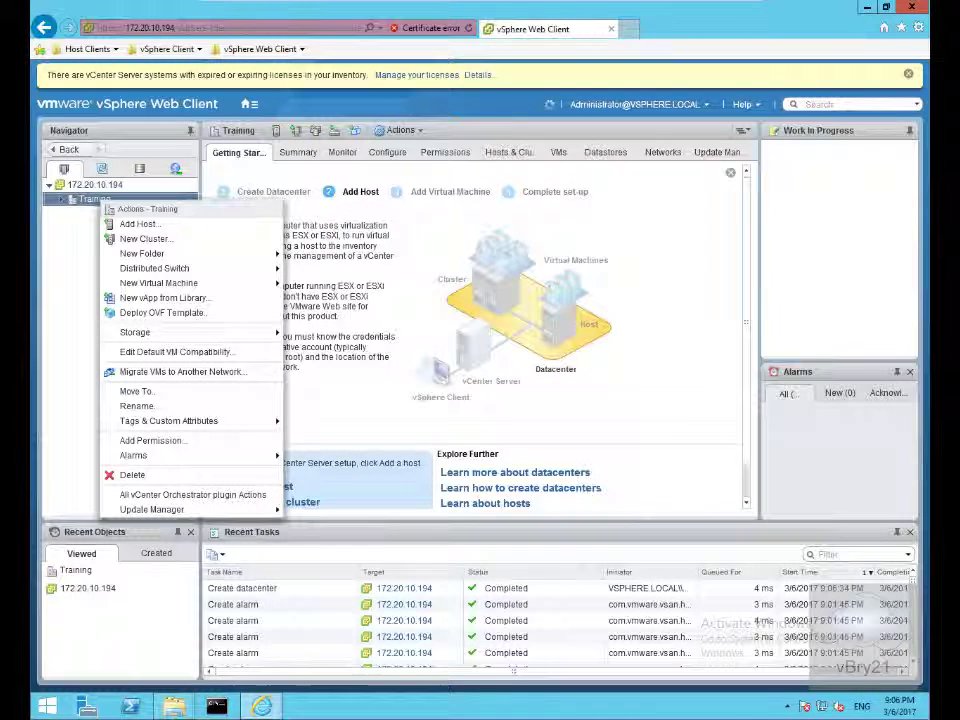
{"action": "left_click", "coordinate": [137, 224]}
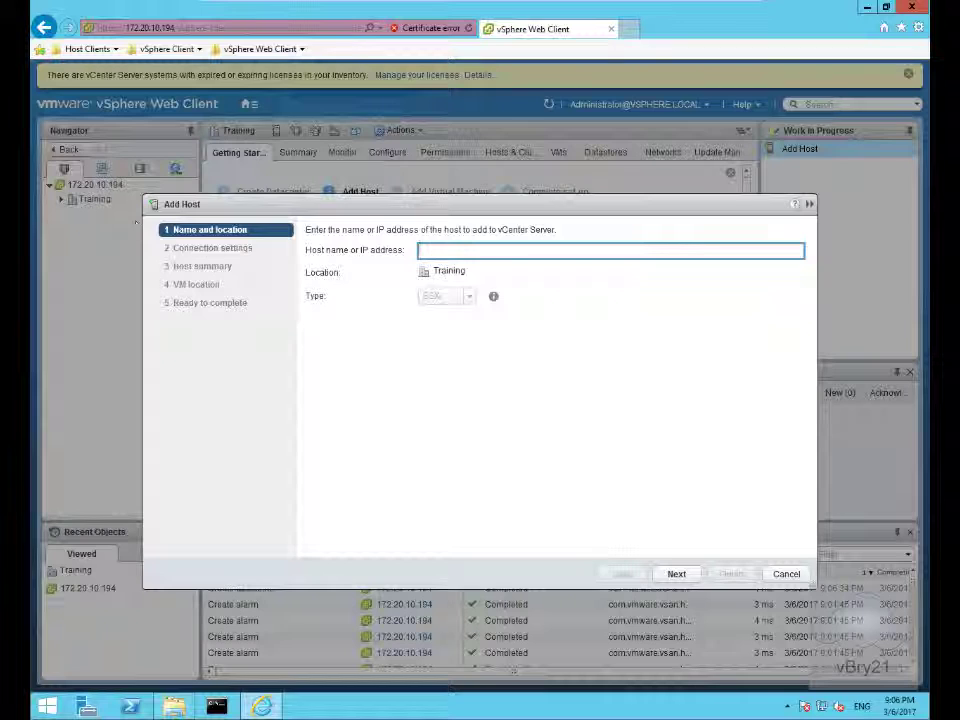